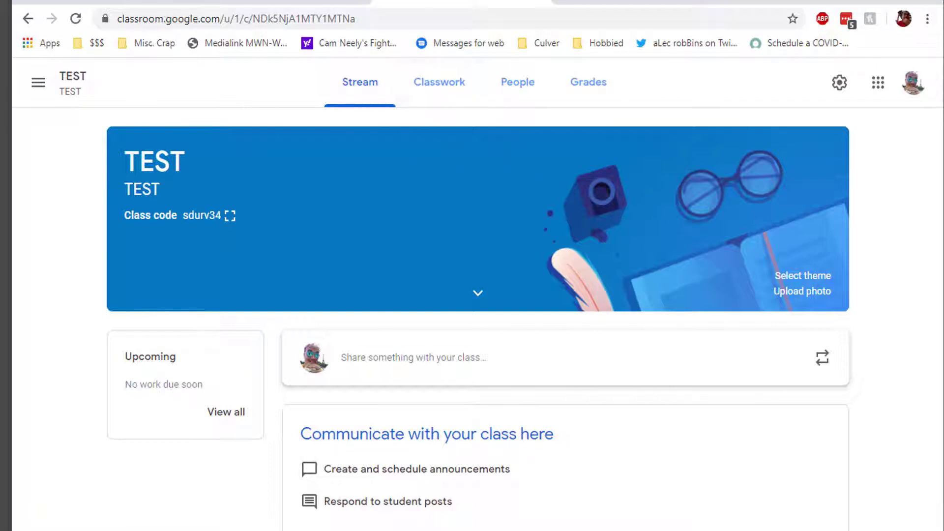
# From the TEST class's Classwork page, create a new blank assignment.
pyautogui.click(432, 100)
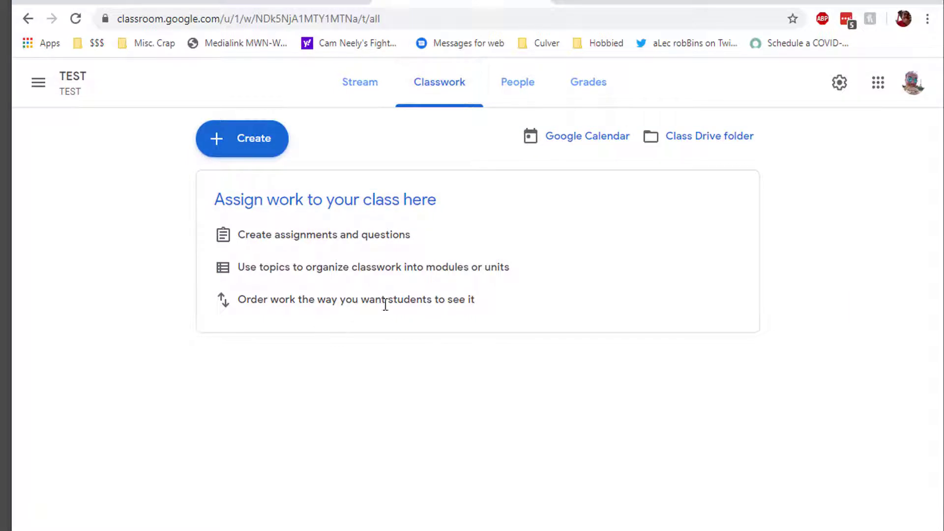
pyautogui.click(261, 156)
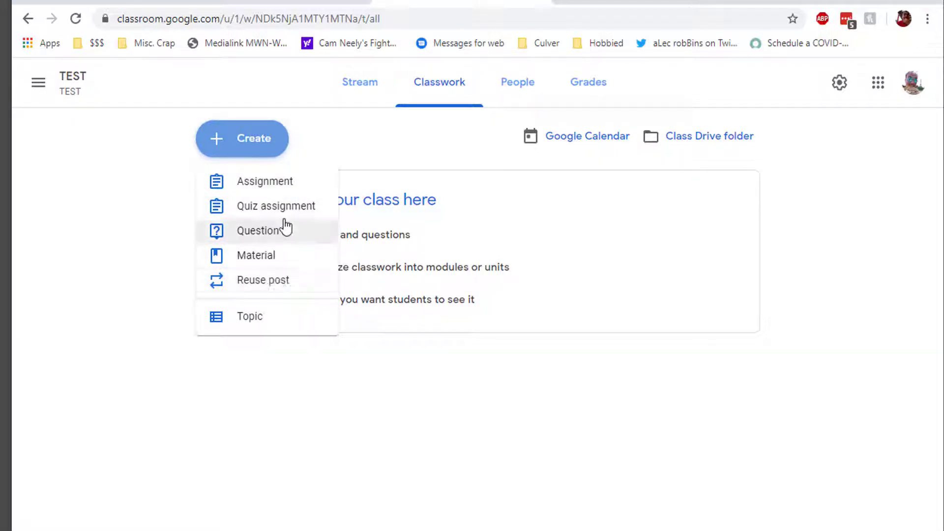
pyautogui.click(287, 192)
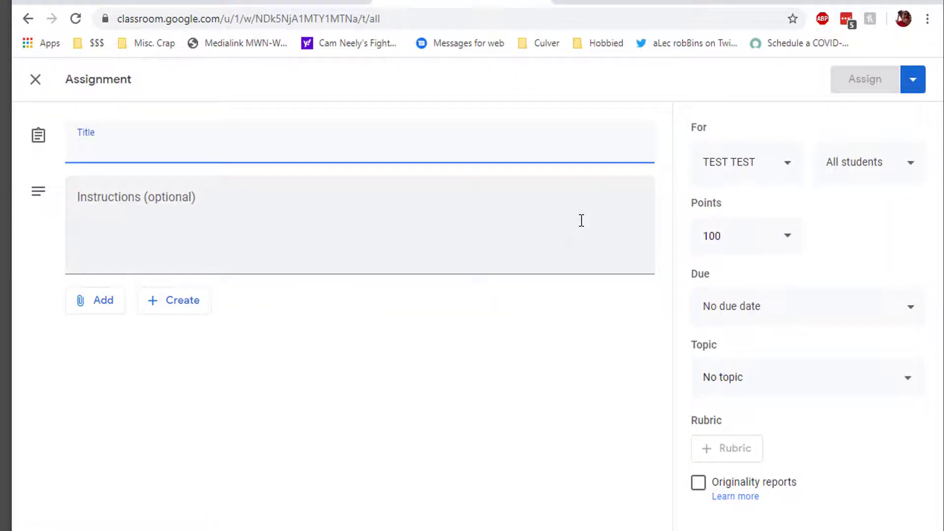
# Title the assignment 'Test Assignment' and move into the Instructions box.
pyautogui.write('Test Assig')
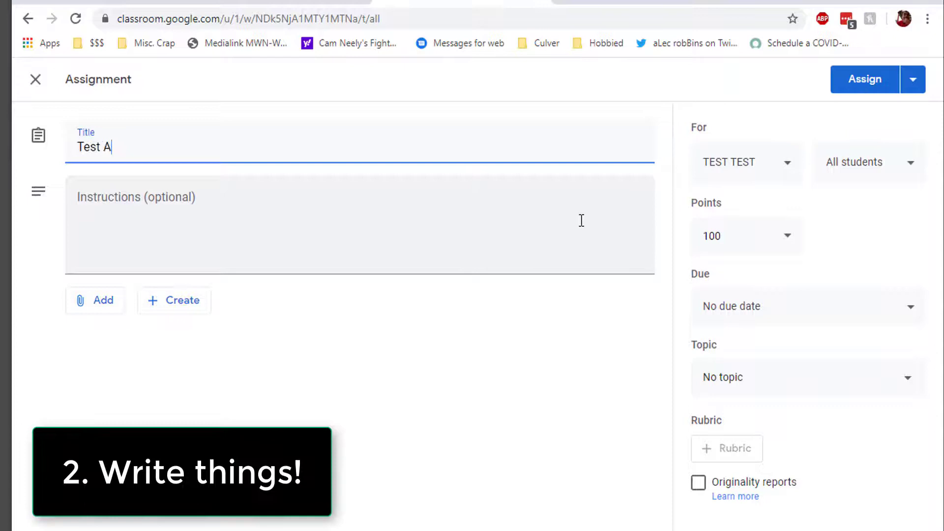
pyautogui.write('nment')
pyautogui.click(581, 220)
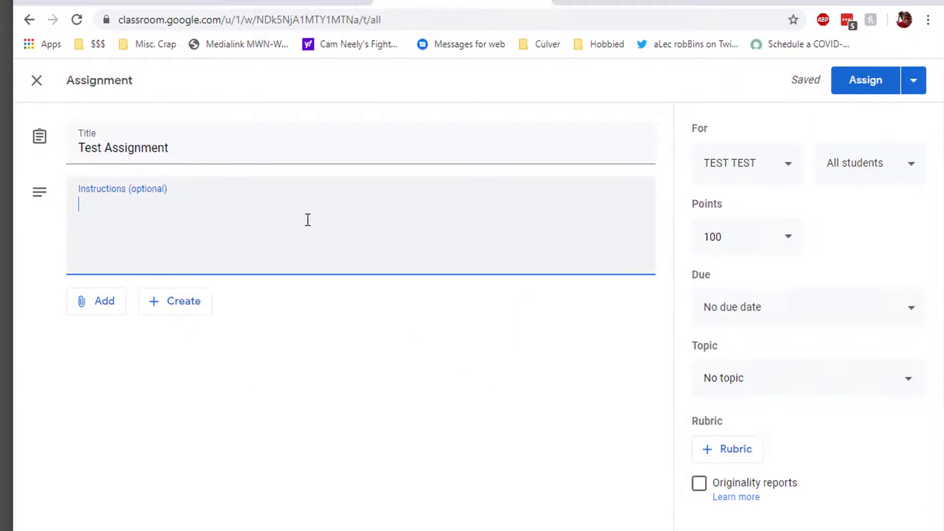
# Copy the share link from the Loom 'Test Video' page to the clipboard.
pyautogui.click(116, 22)
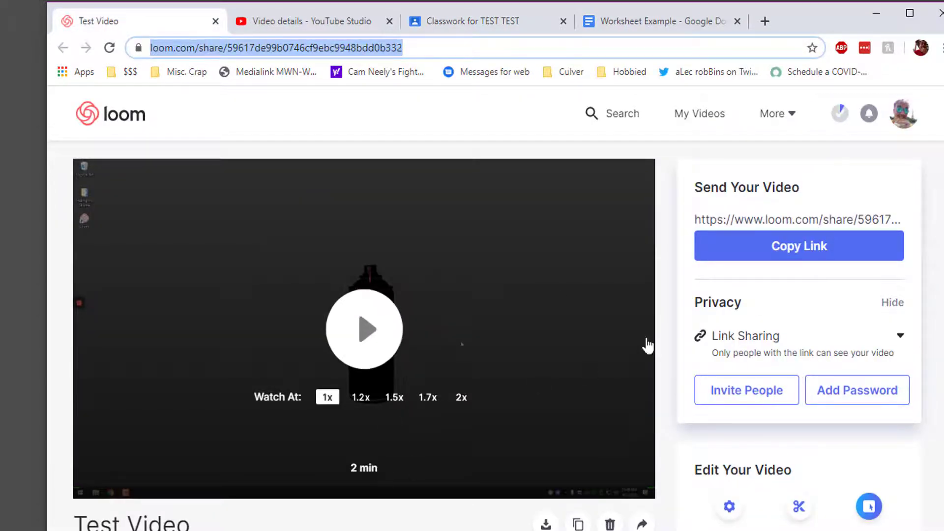
pyautogui.click(763, 254)
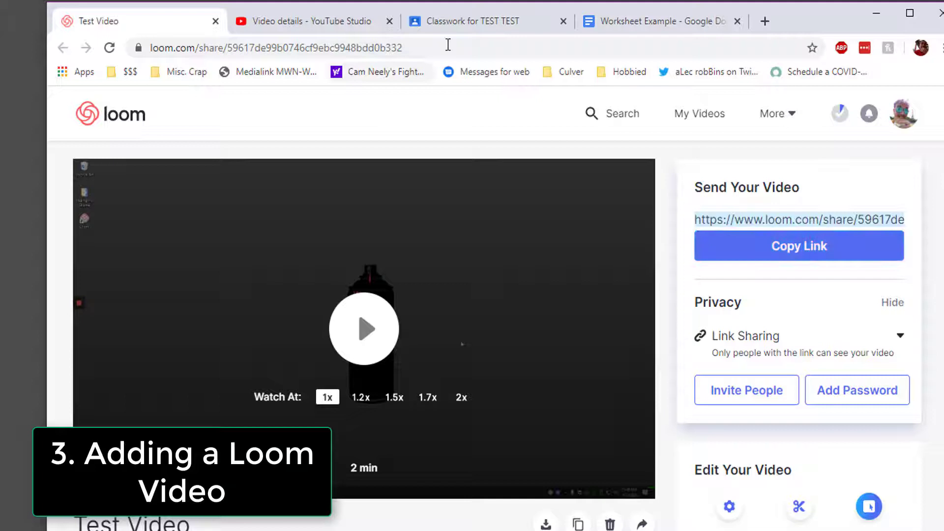
# Paste the copied Loom 'Test Video' share link in as a link attachment.
pyautogui.click(500, 32)
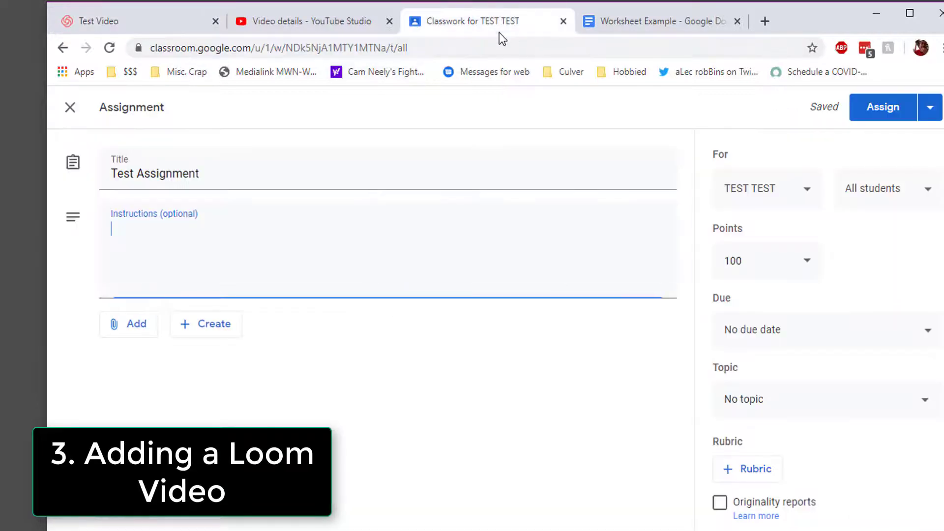
pyautogui.click(126, 322)
pyautogui.click(148, 382)
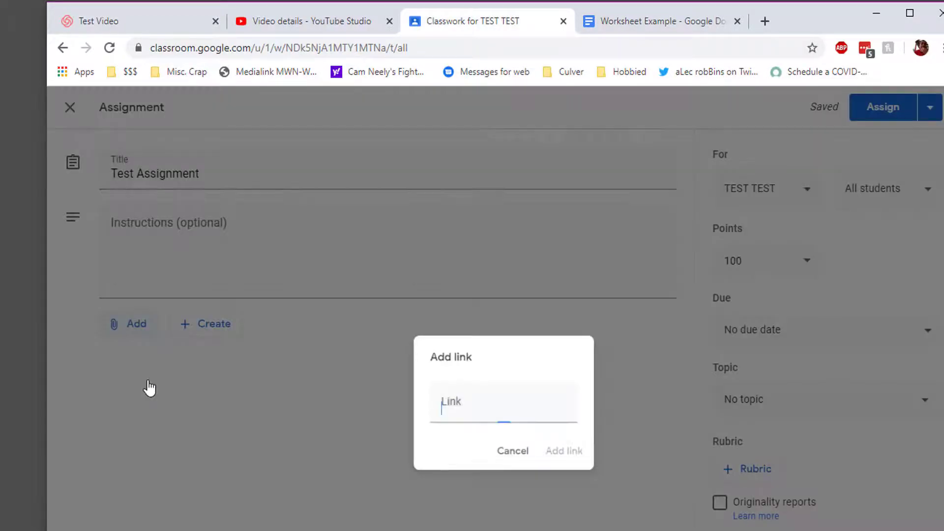
pyautogui.rightClick(455, 410)
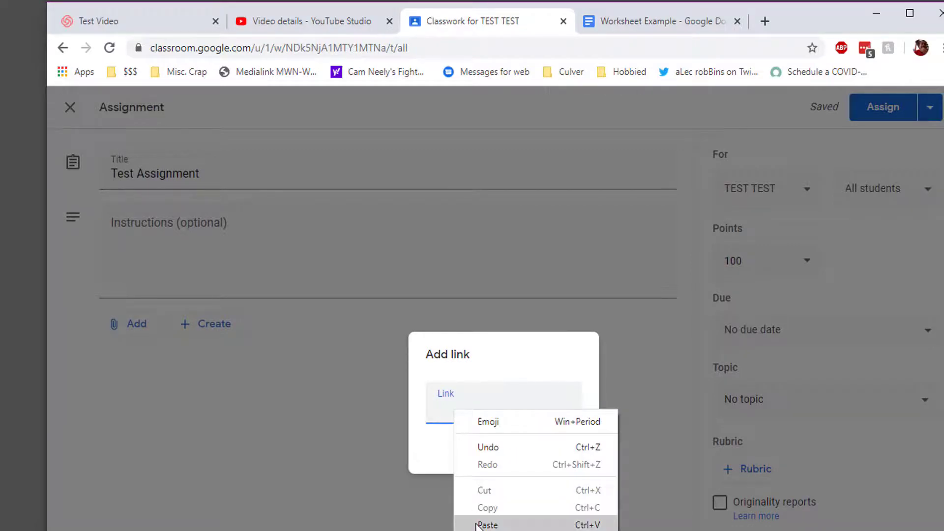
pyautogui.click(452, 391)
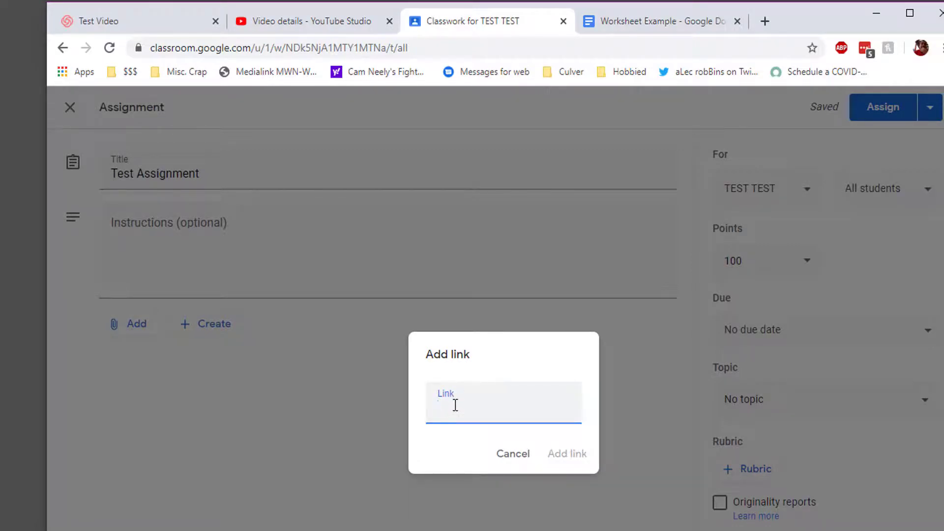
pyautogui.hotkey('ctrl', 'v')
pyautogui.click(546, 460)
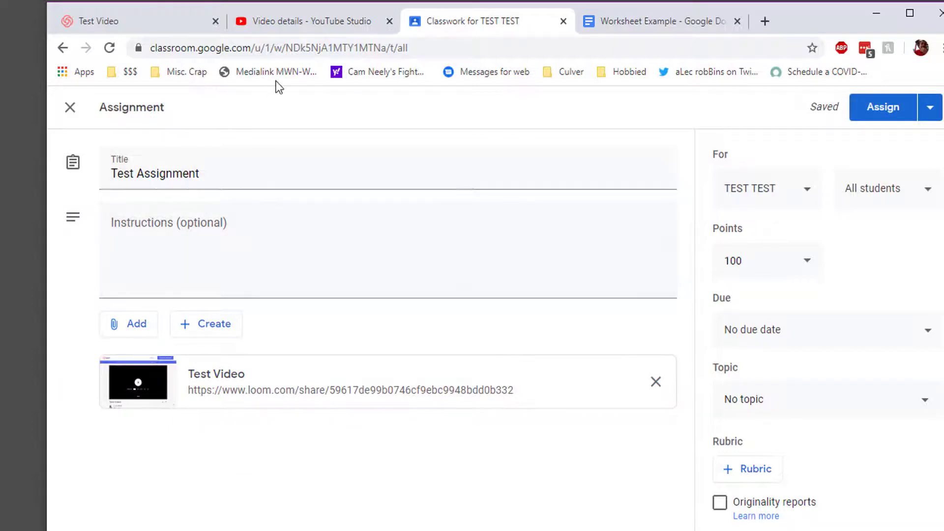
# Copy the 'Creating a Walk Cycle' video URL from its YouTube Studio details page.
pyautogui.click(293, 32)
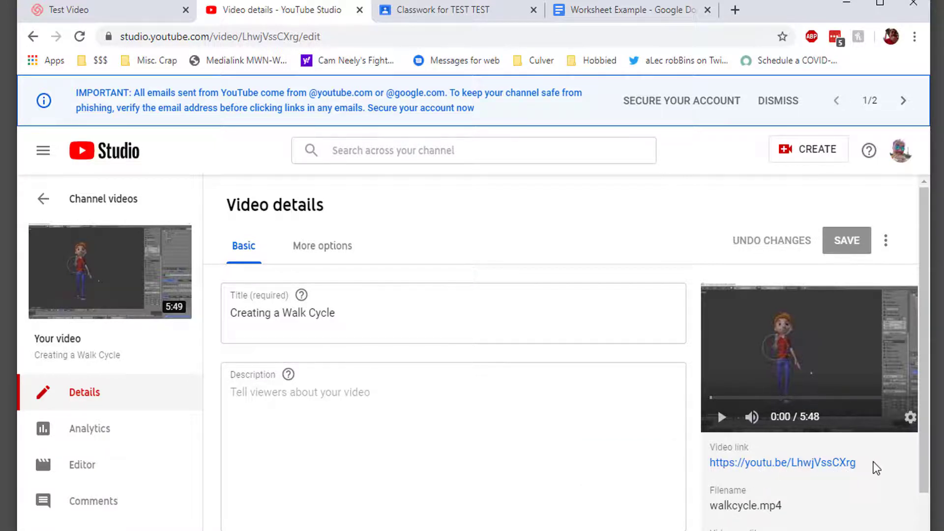
pyautogui.moveTo(876, 468); pyautogui.dragTo(704, 469)
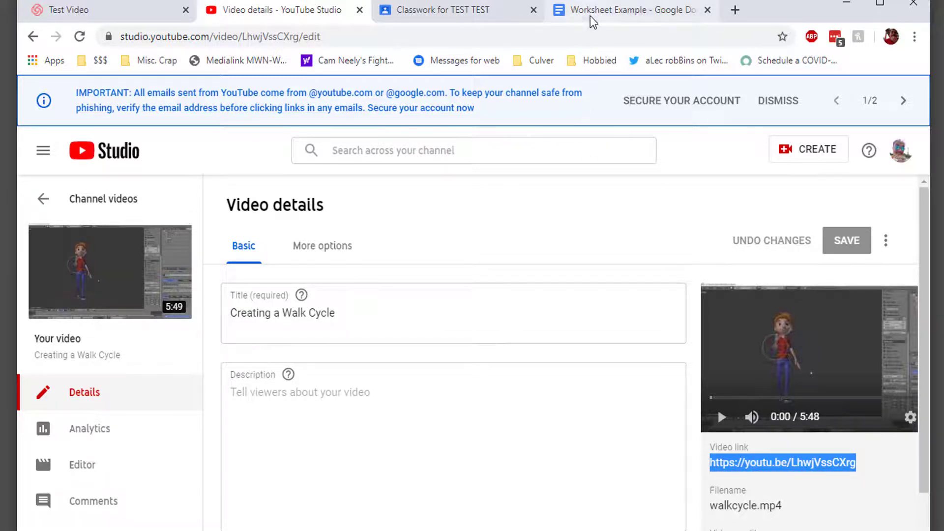
pyautogui.click(813, 452)
pyautogui.rightClick(812, 452)
pyautogui.click(875, 443)
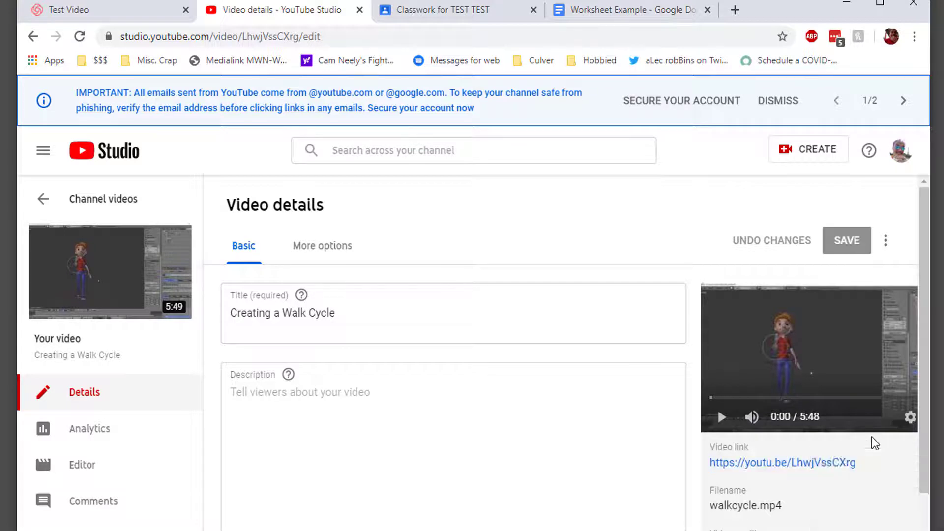
pyautogui.tripleClick(708, 462)
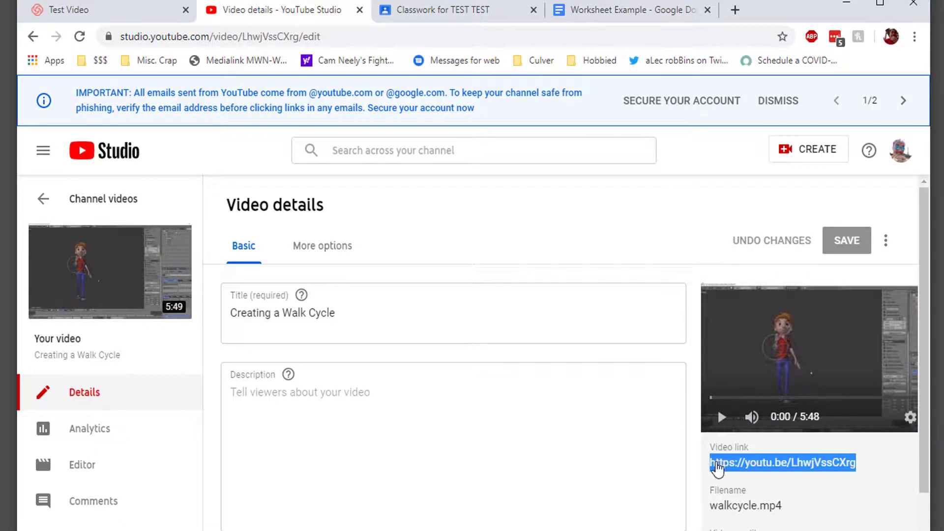
pyautogui.rightClick(717, 464)
pyautogui.click(777, 530)
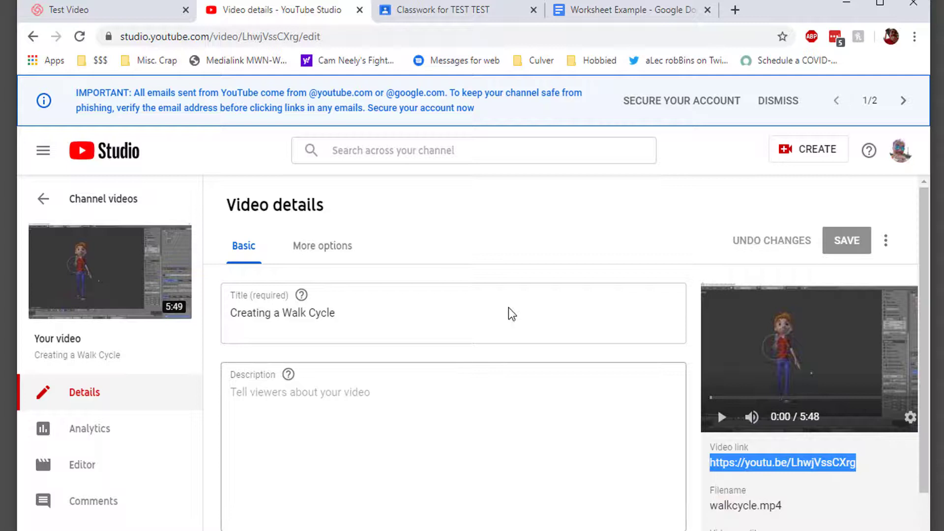
# Add the 'Creating a Walk Cycle' youtu.be link as a second link attachment.
pyautogui.click(451, 13)
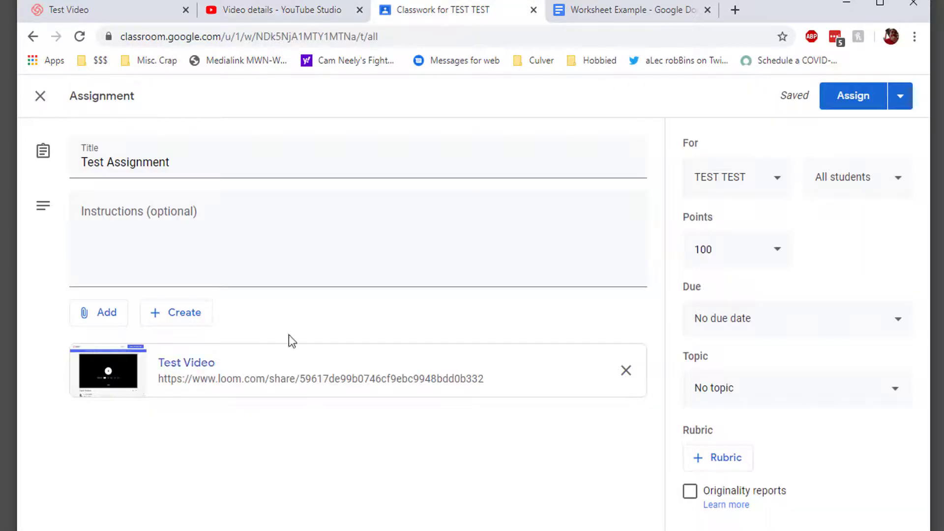
pyautogui.click(105, 324)
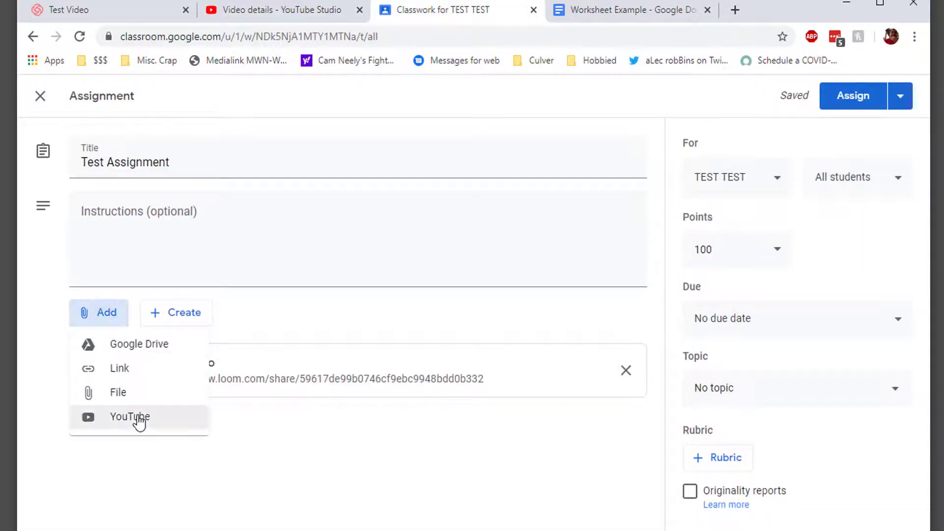
pyautogui.click(145, 375)
pyautogui.click(468, 389)
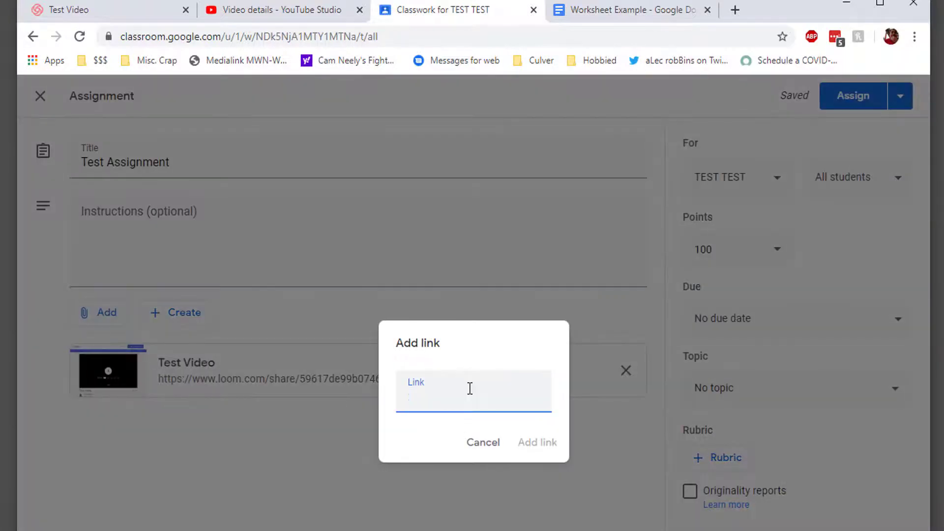
pyautogui.hotkey('ctrl', 'v')
pyautogui.click(546, 454)
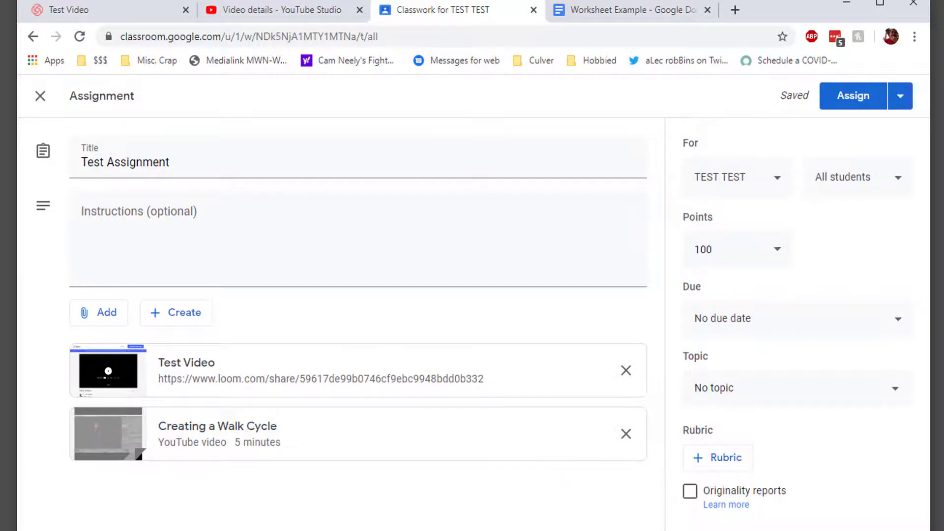
pyautogui.click(235, 245)
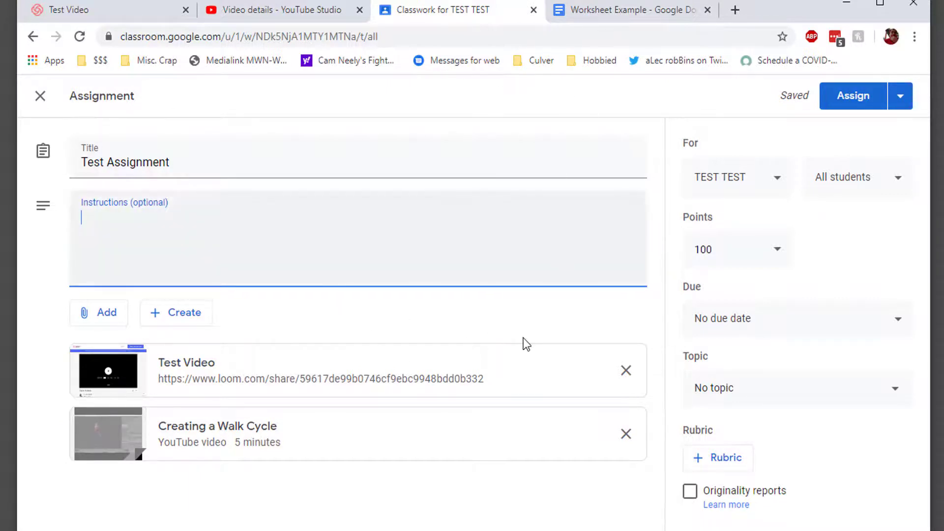
pyautogui.click(566, 13)
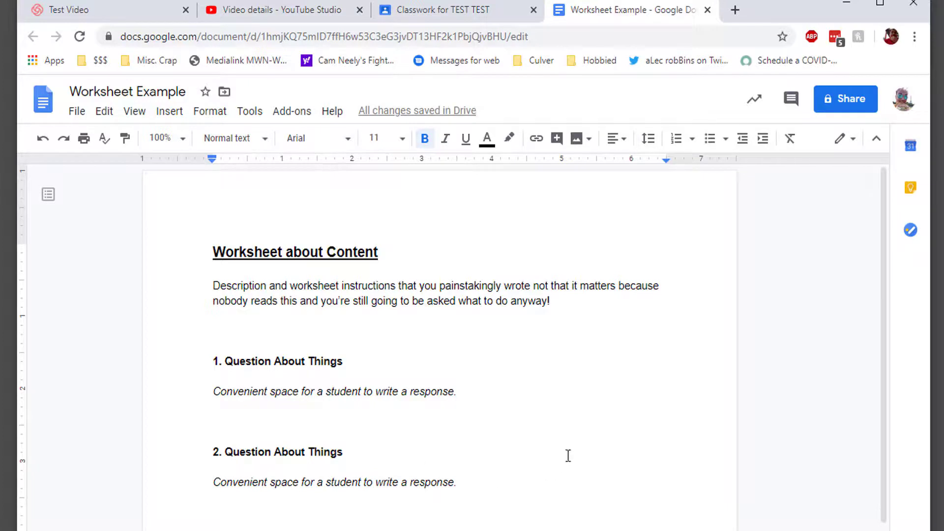
pyautogui.click(443, 10)
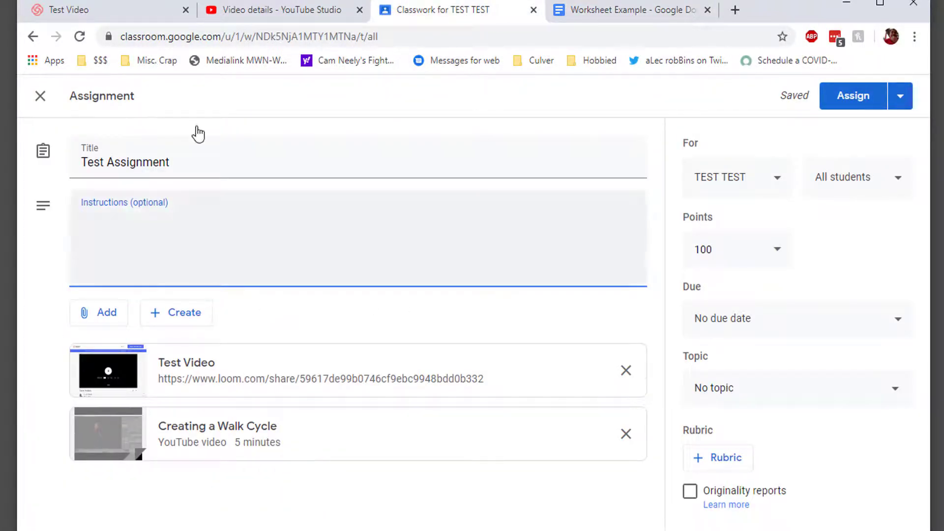
# Attach the 'Worksheet Example' Google Doc from Drive's Recent files.
pyautogui.click(201, 320)
pyautogui.click(98, 326)
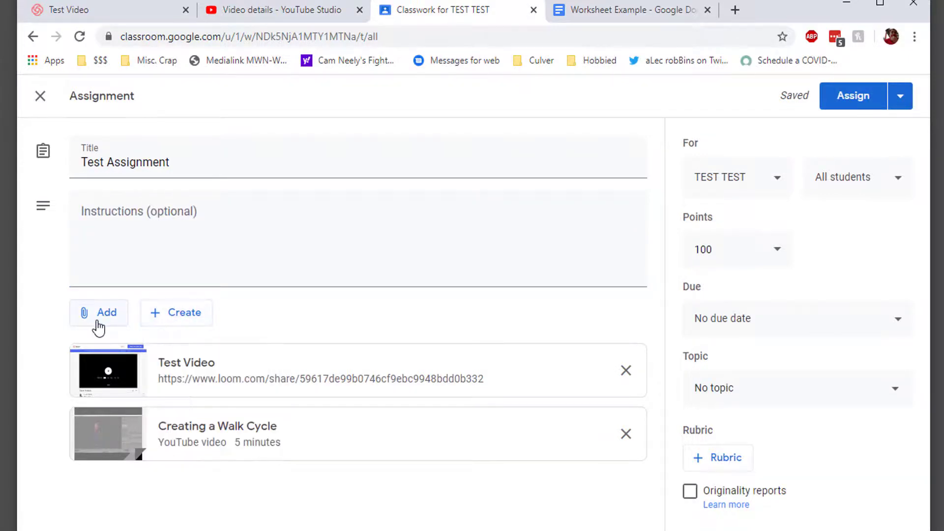
pyautogui.click(97, 327)
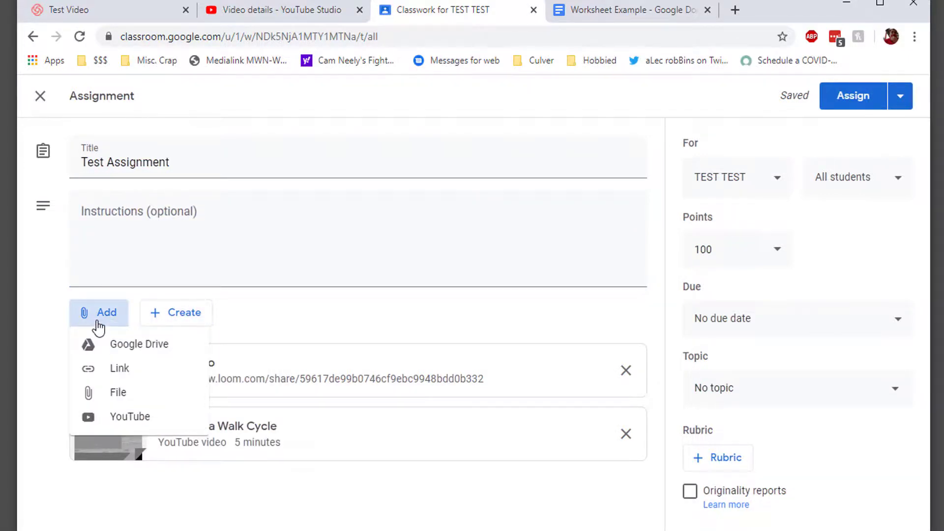
pyautogui.click(129, 351)
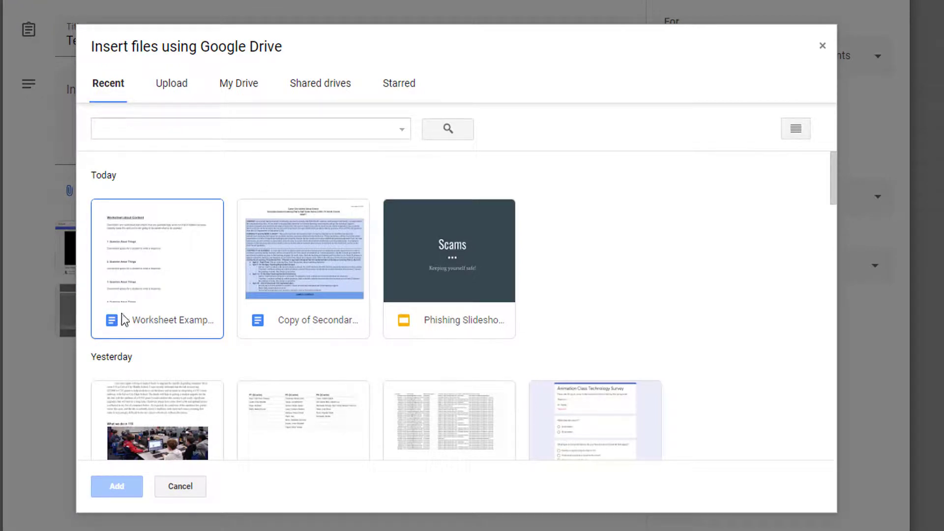
pyautogui.click(149, 288)
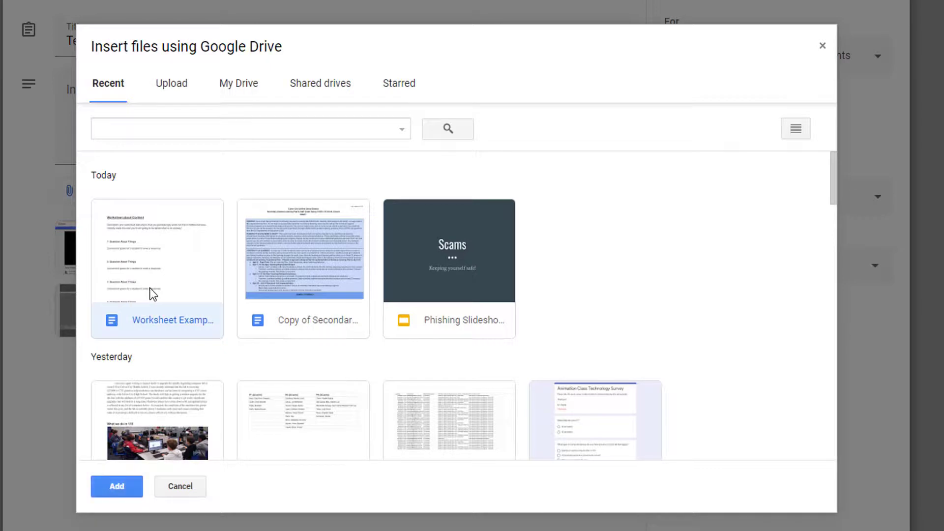
pyautogui.click(97, 490)
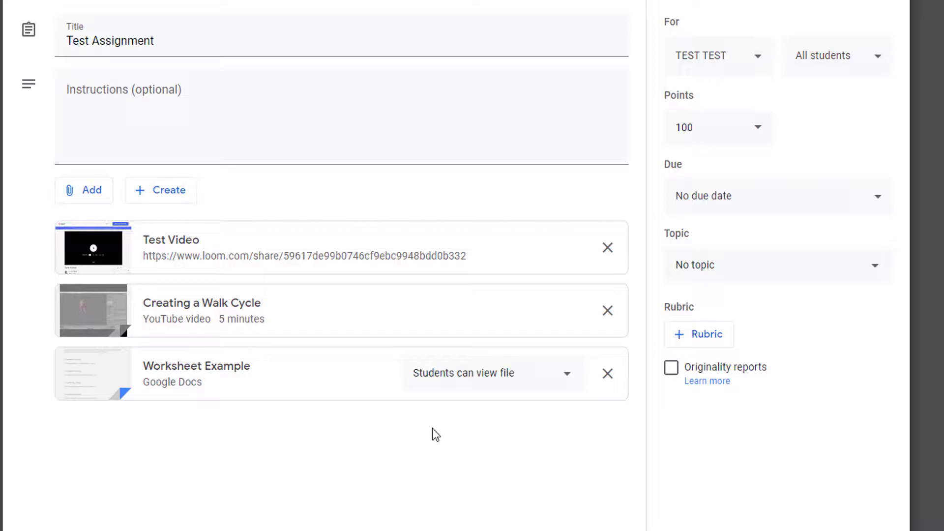
# Switch the Worksheet Example attachment from view-only to 'Make a copy for each student'.
pyautogui.click(485, 384)
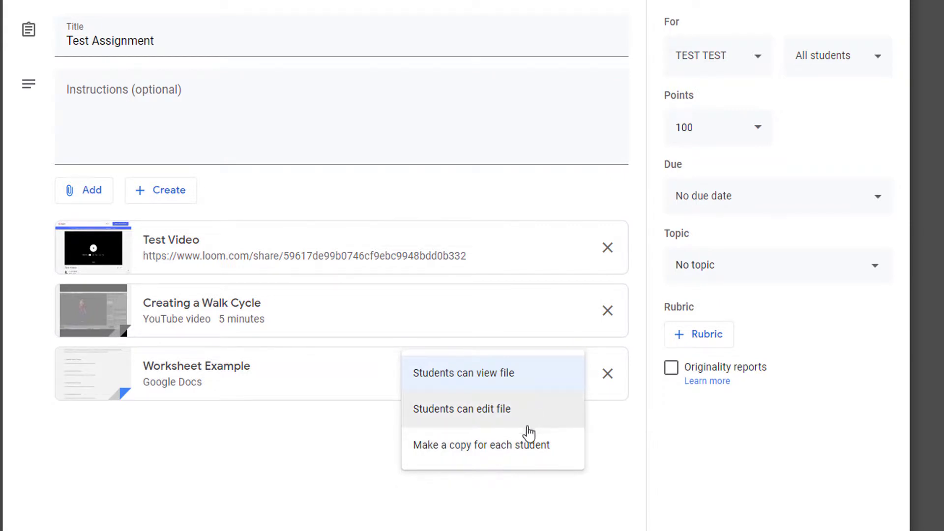
pyautogui.click(530, 446)
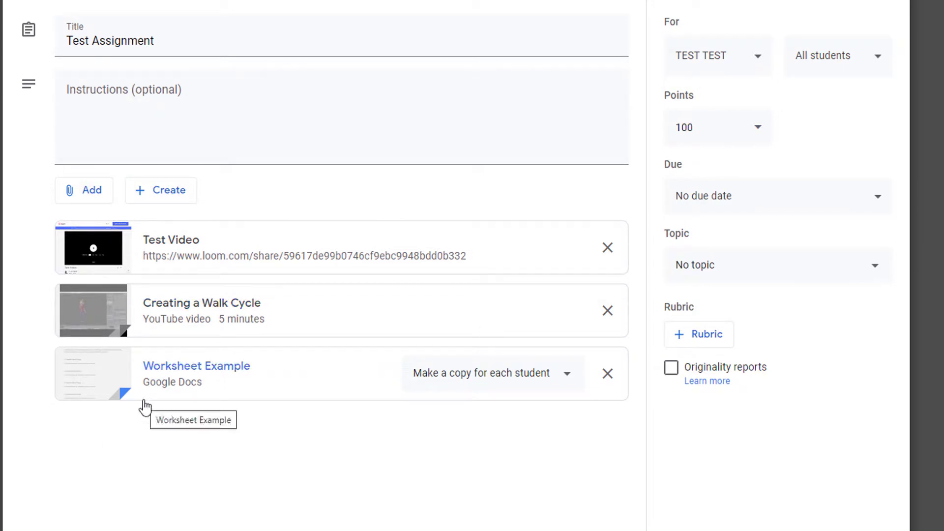
# Attach the 'Phishing Slideshow' from Google Drive with students able to view it.
pyautogui.click(168, 199)
pyautogui.click(95, 203)
pyautogui.click(94, 203)
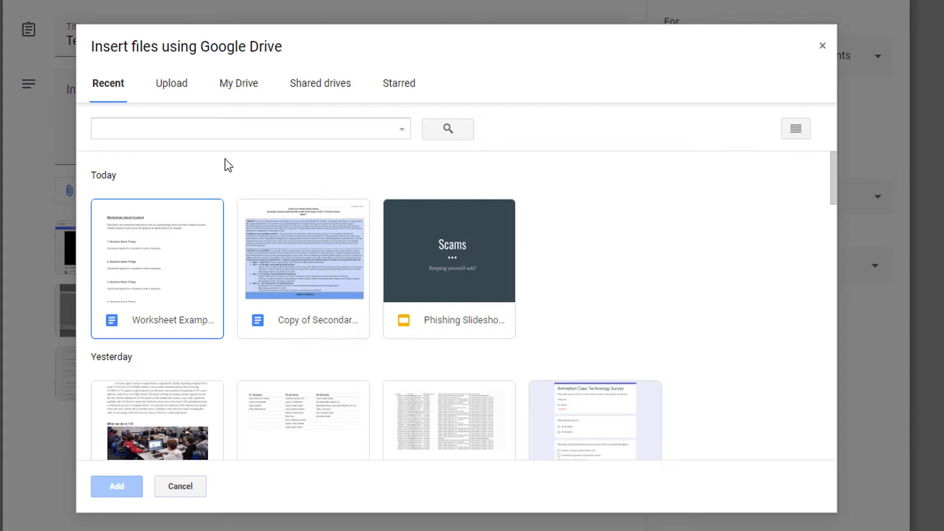
pyautogui.click(392, 257)
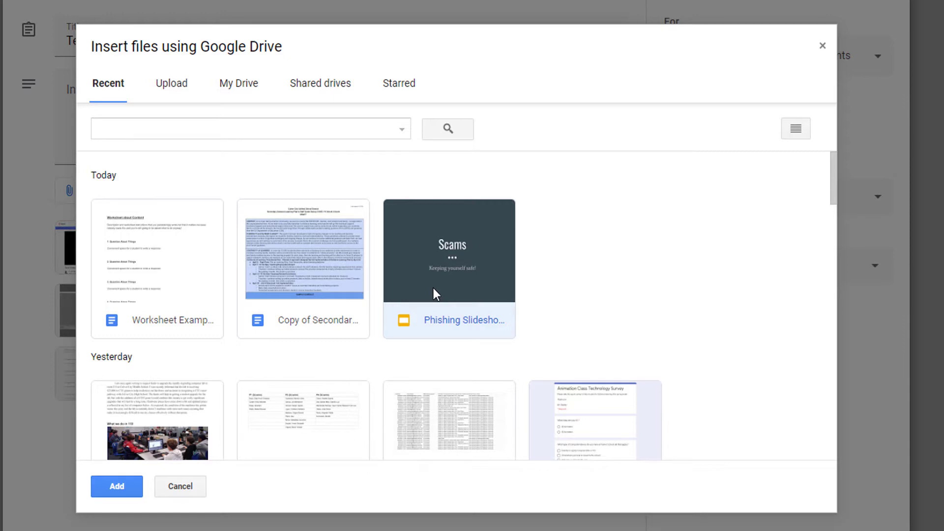
pyautogui.click(138, 485)
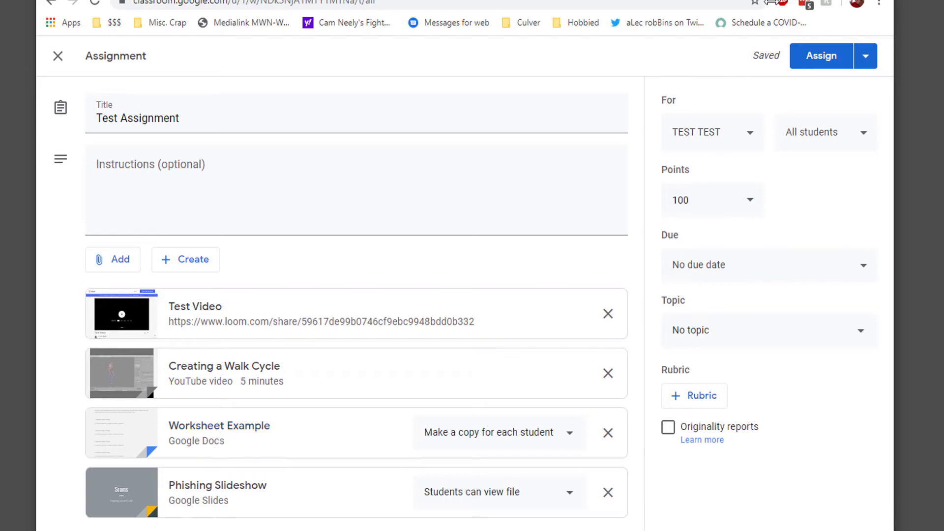
# Make Test Assignment due Thu, April 16 and assign it to the class.
pyautogui.click(736, 283)
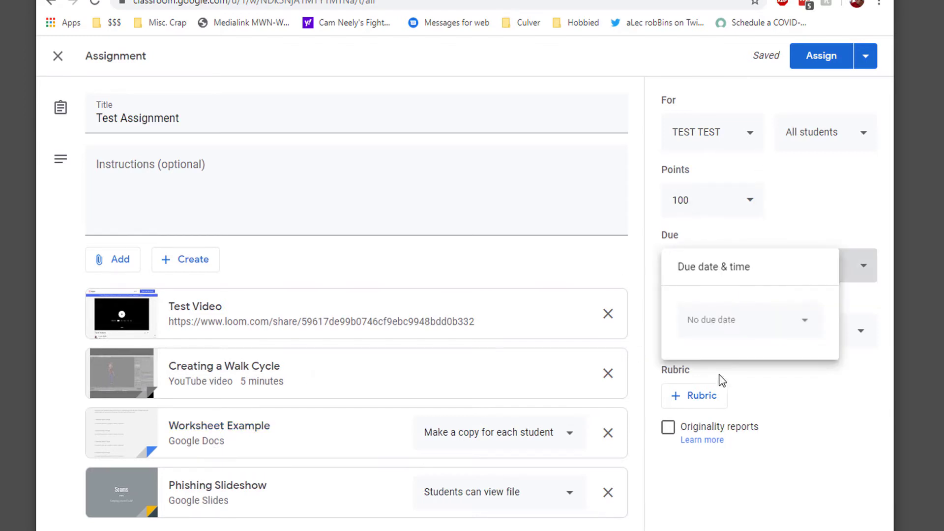
pyautogui.click(751, 326)
pyautogui.click(775, 432)
pyautogui.click(791, 231)
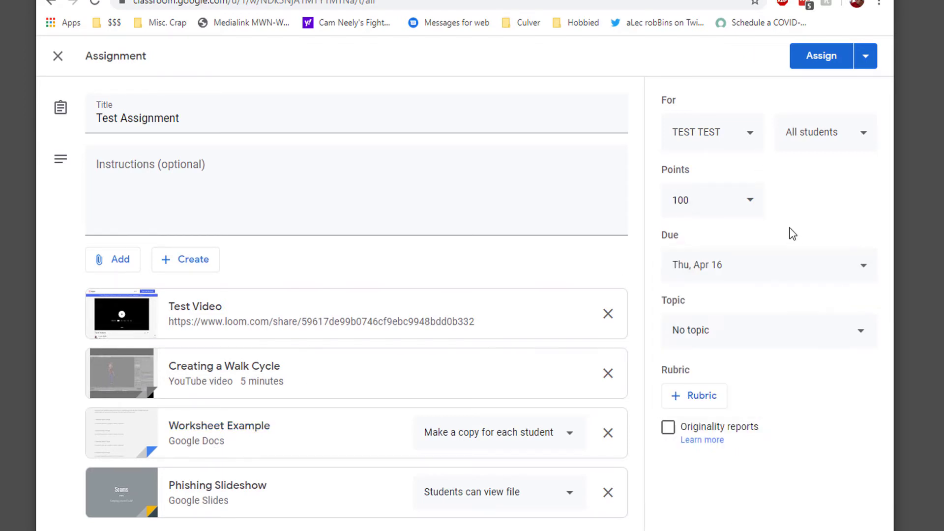
pyautogui.click(807, 68)
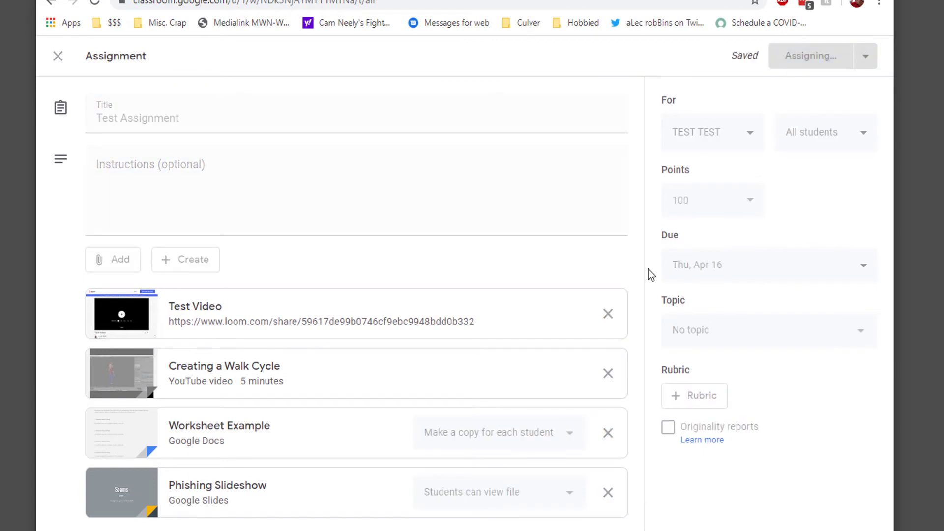